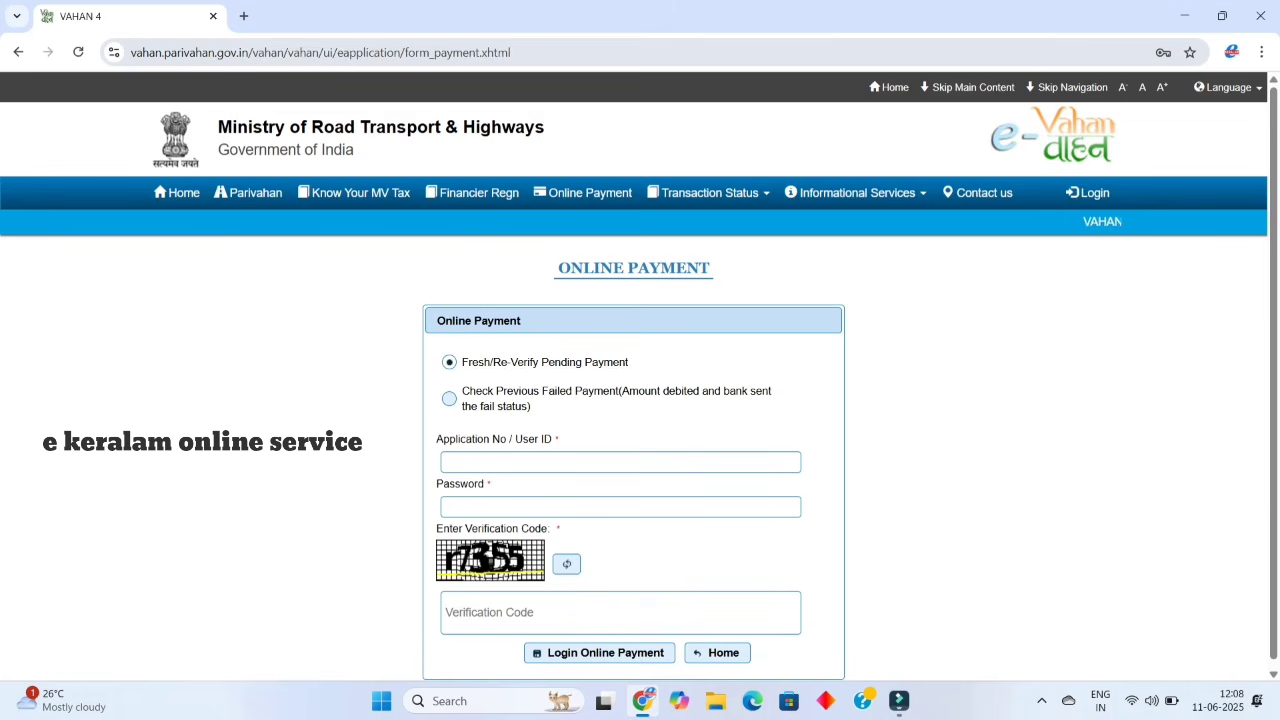
- Select the page address, then choose the 'Check Previous Failed Payment' option on the Online Payment form
left_click(511, 53)
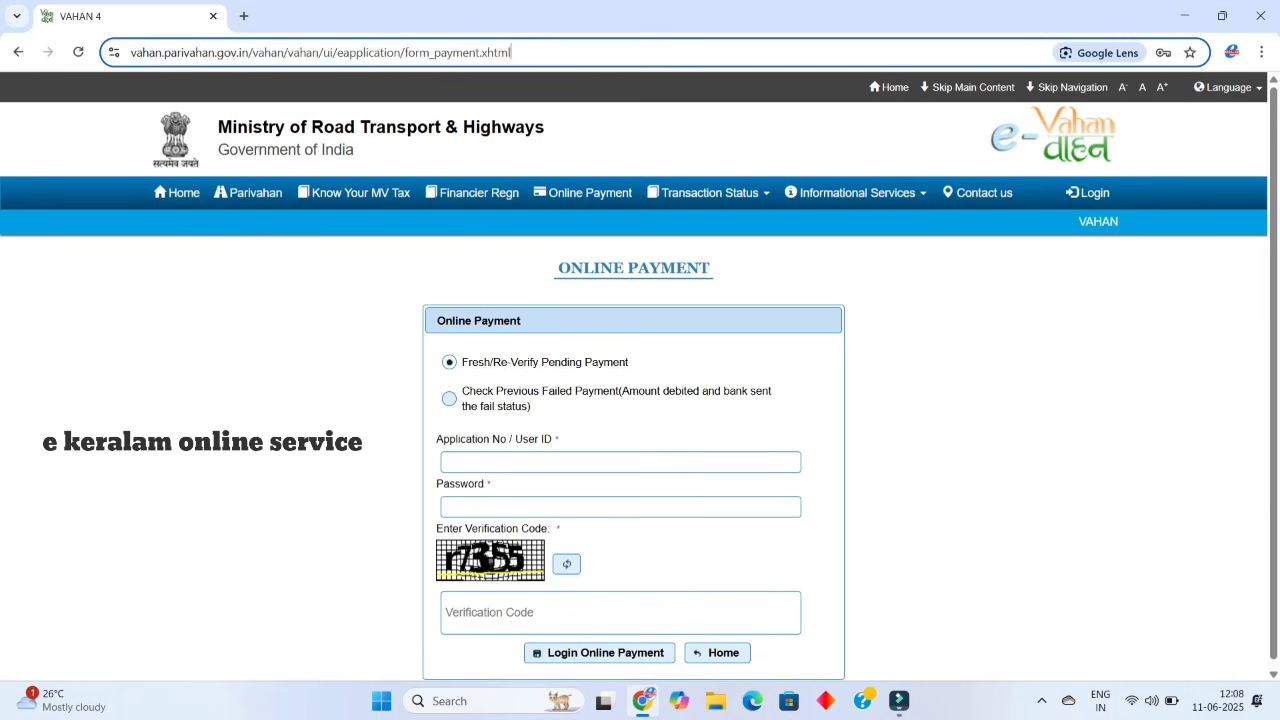
key("shift+Left")
key("shift+Left")
key("shift+Left")
key("shift+Left")
key("shift+Left")
key("shift+Left")
key("shift+Left")
key("shift+Left")
key("shift+Left")
key("shift+Left")
key("shift+Left")
key("shift+Left")
key("shift+Left")
key("shift+Left")
key("shift+Left")
key("shift+Left")
key("shift+Left")
key("shift+Left")
key("shift+Left")
key("shift+Left")
key("shift+Left")
key("shift+Left")
key("shift+Left")
key("shift+Left")
key("shift+Left")
key("shift+Left")
key("shift+Left")
key("shift+Left")
key("shift+Left")
key("shift+Left")
key("shift+Left")
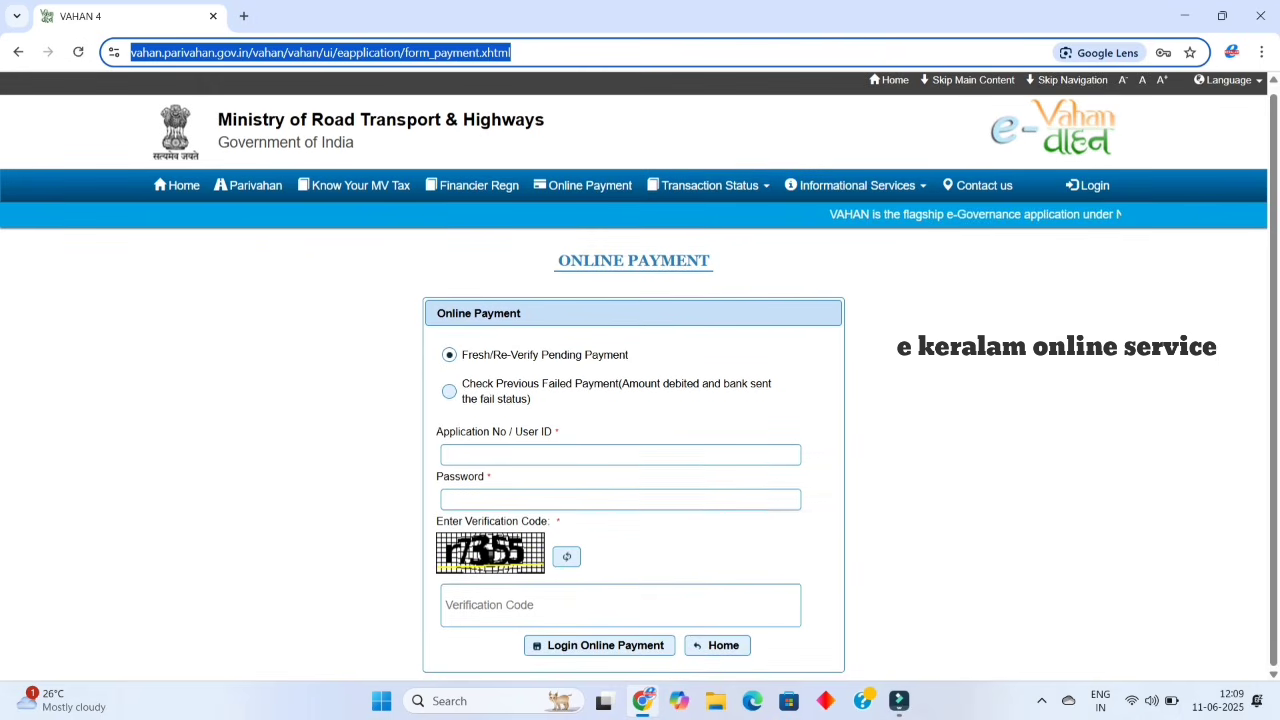
left_click(449, 397)
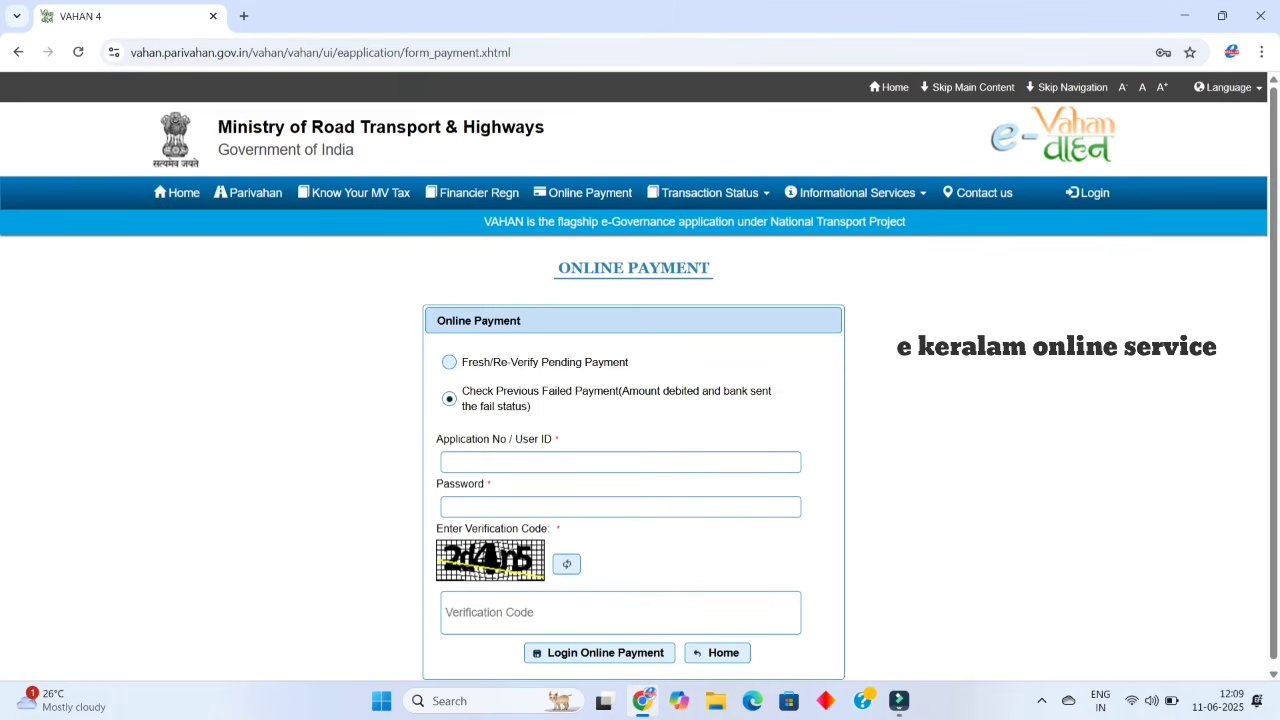
- Switch to Fresh/Re-Verify Pending Payment and enter the application number and account password
left_click(449, 362)
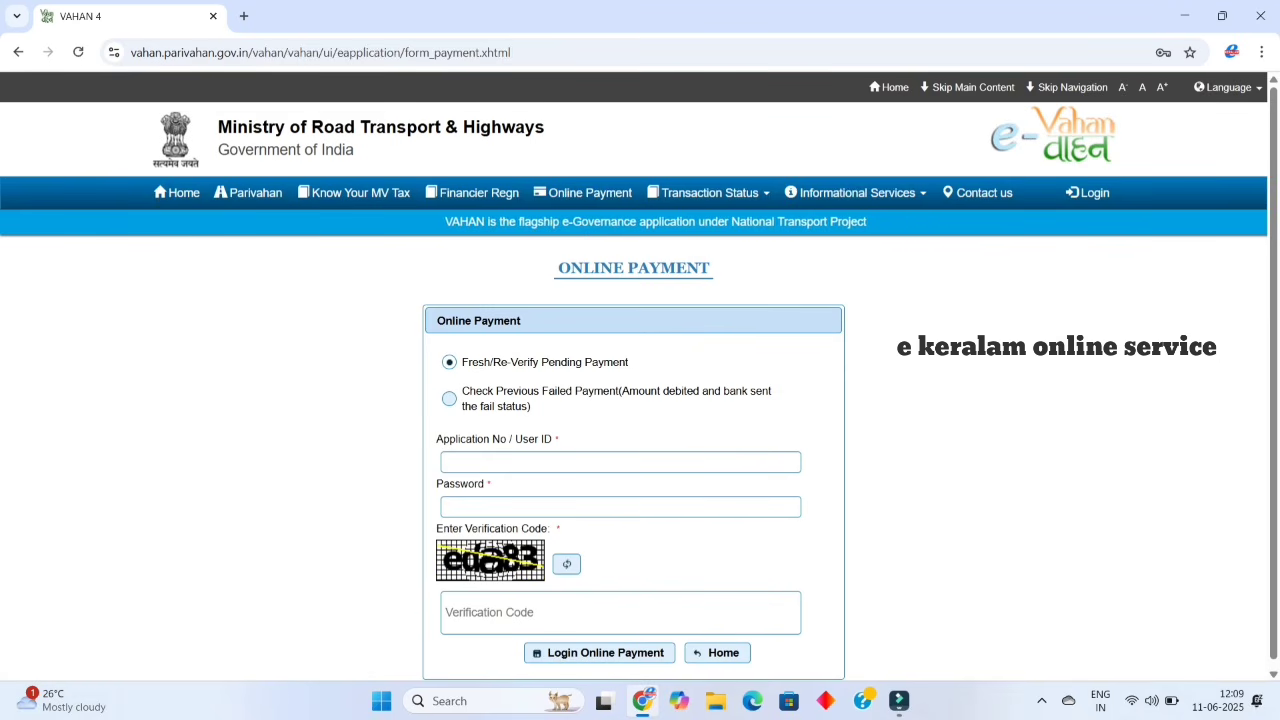
left_click(620, 462)
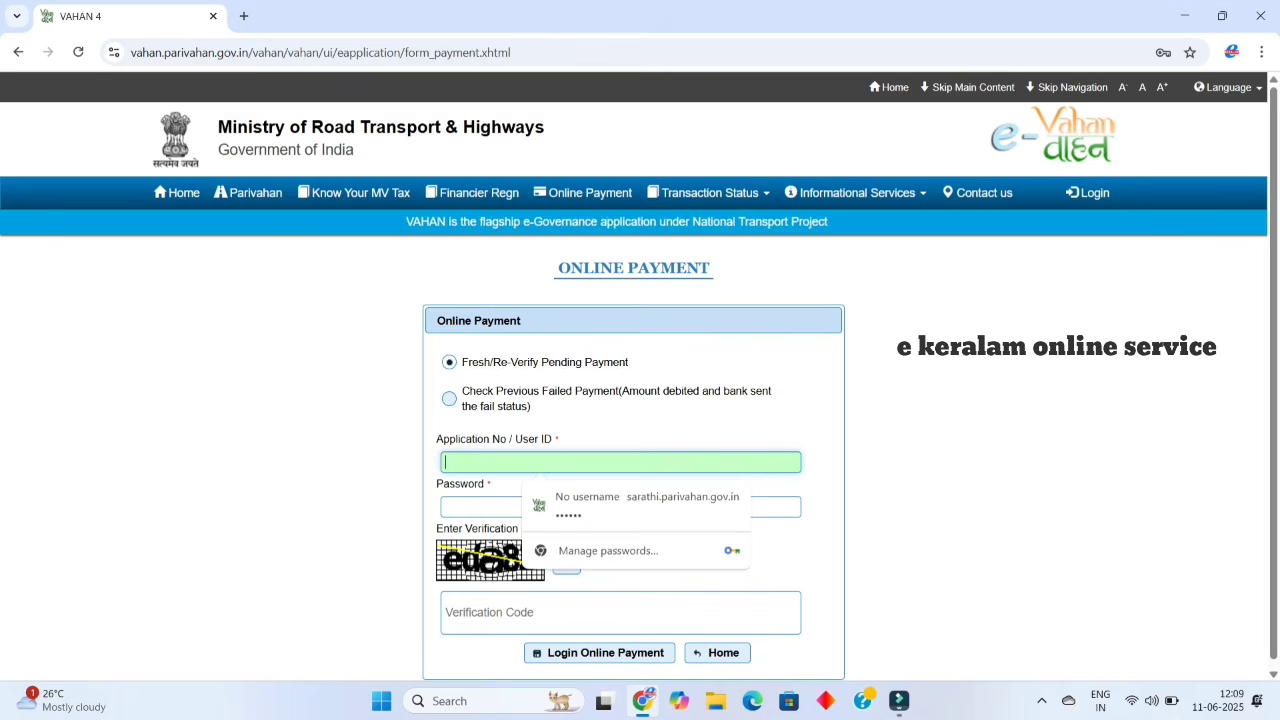
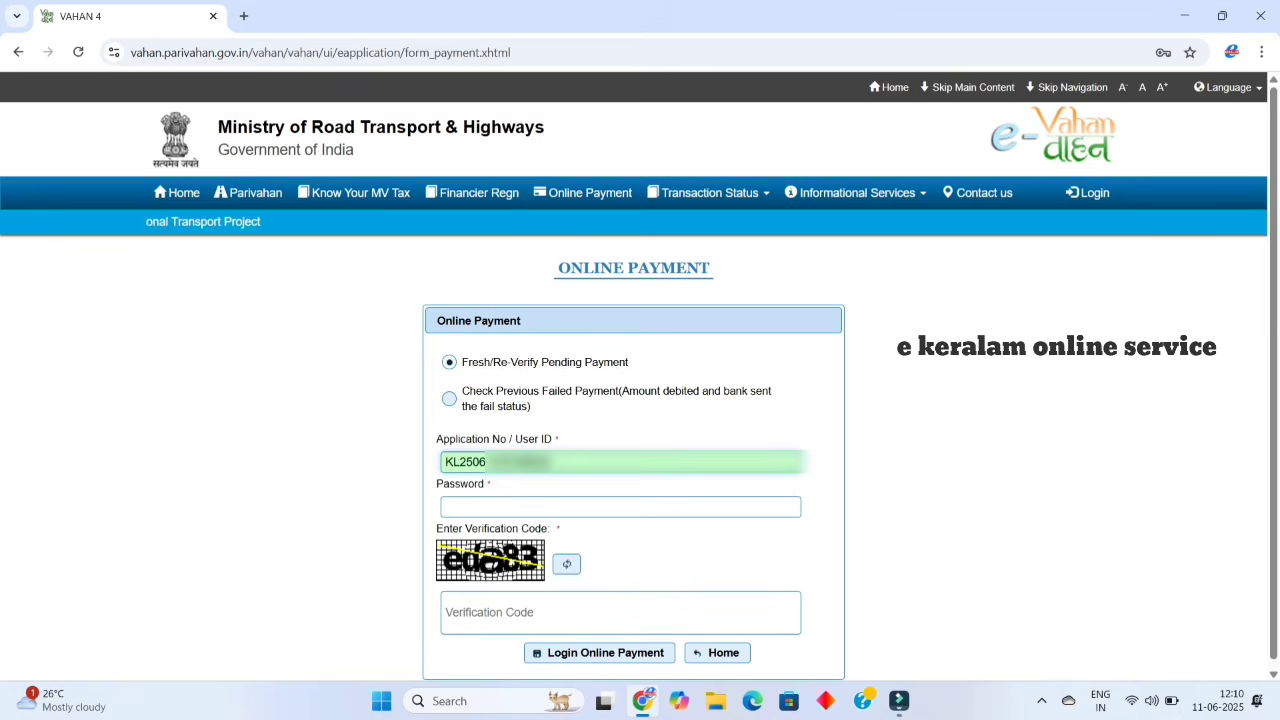
left_click(620, 507)
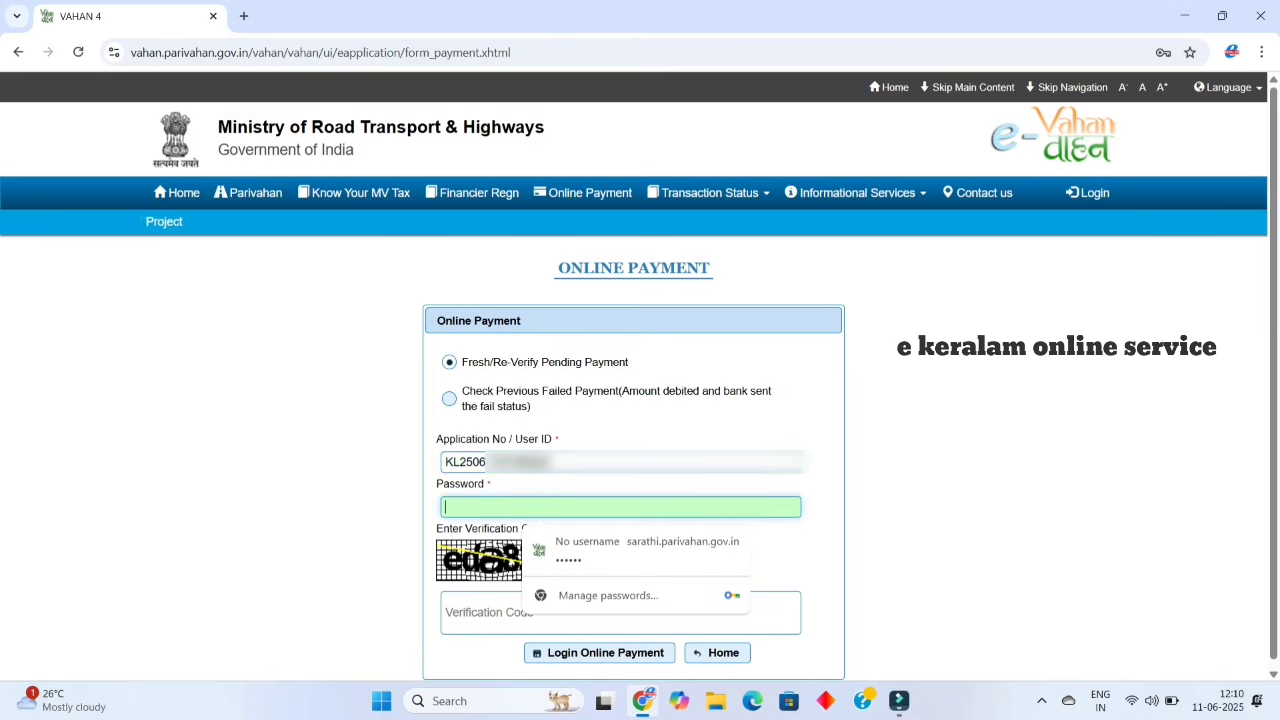
type("••••")
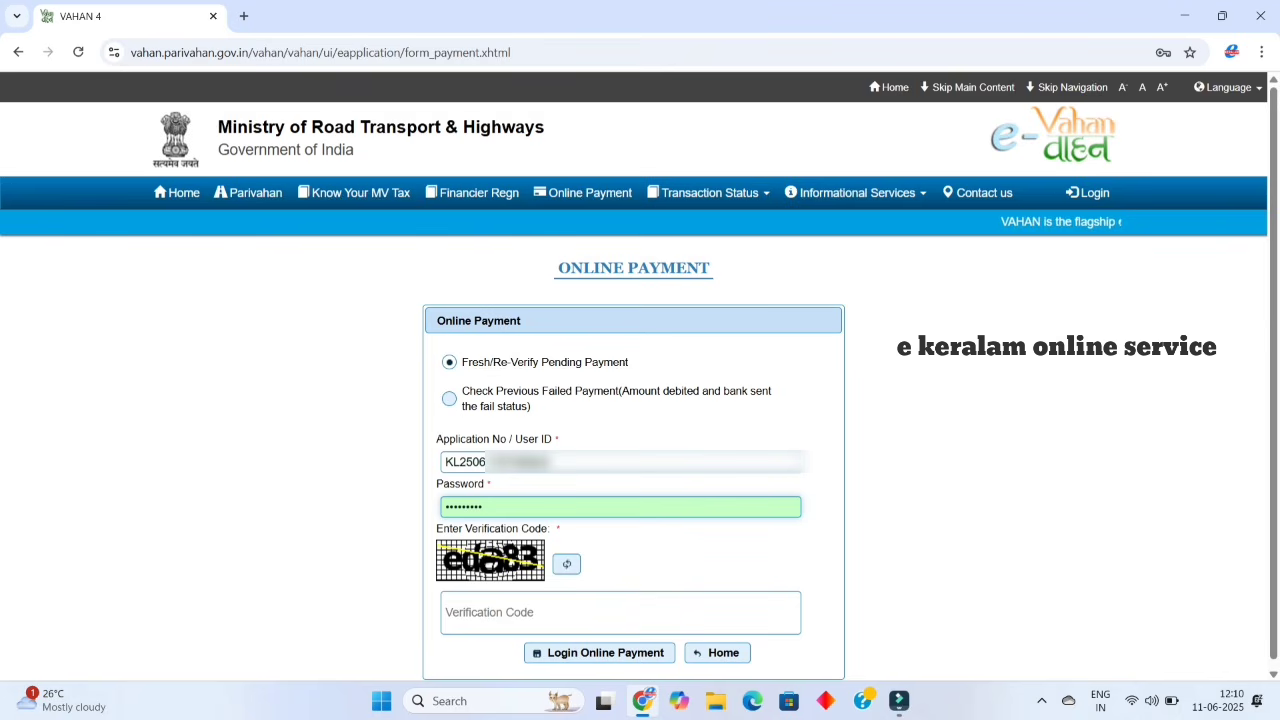
left_click(620, 612)
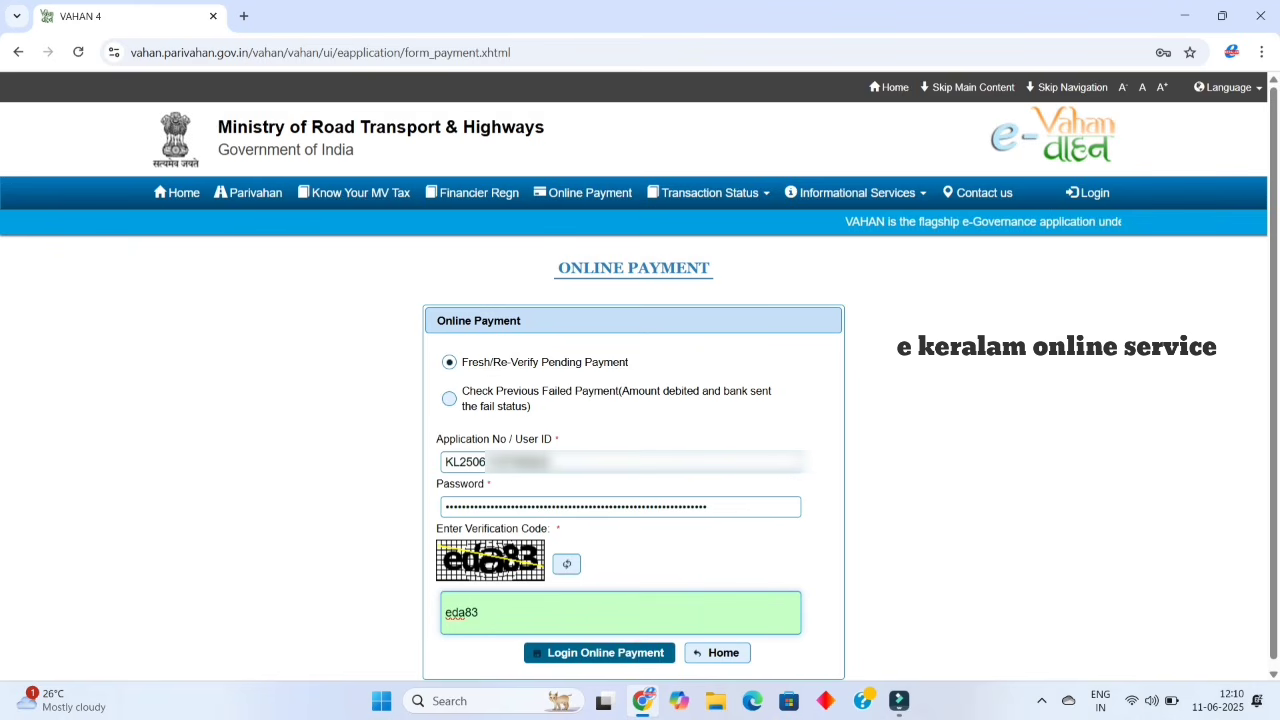
- Log in and confirm paying the Rs.3000 compounding fee, reaching the Payment Gateway page
left_click(598, 652)
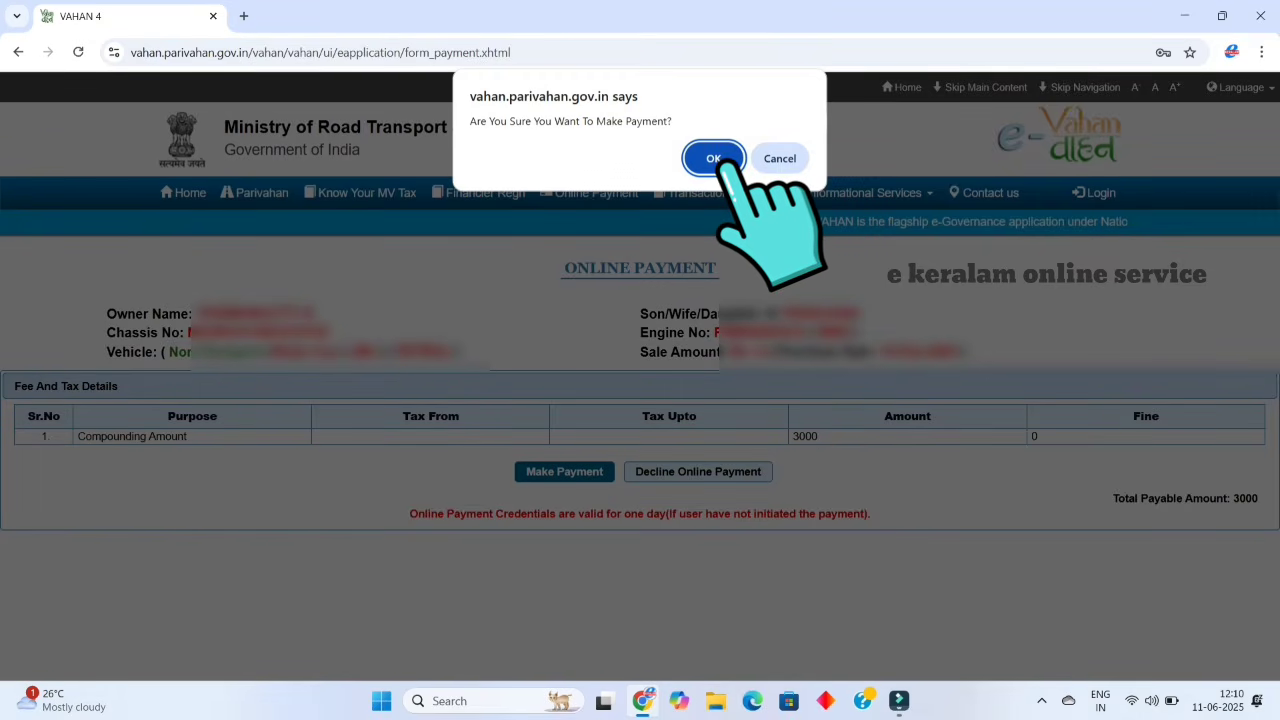
key("Return")
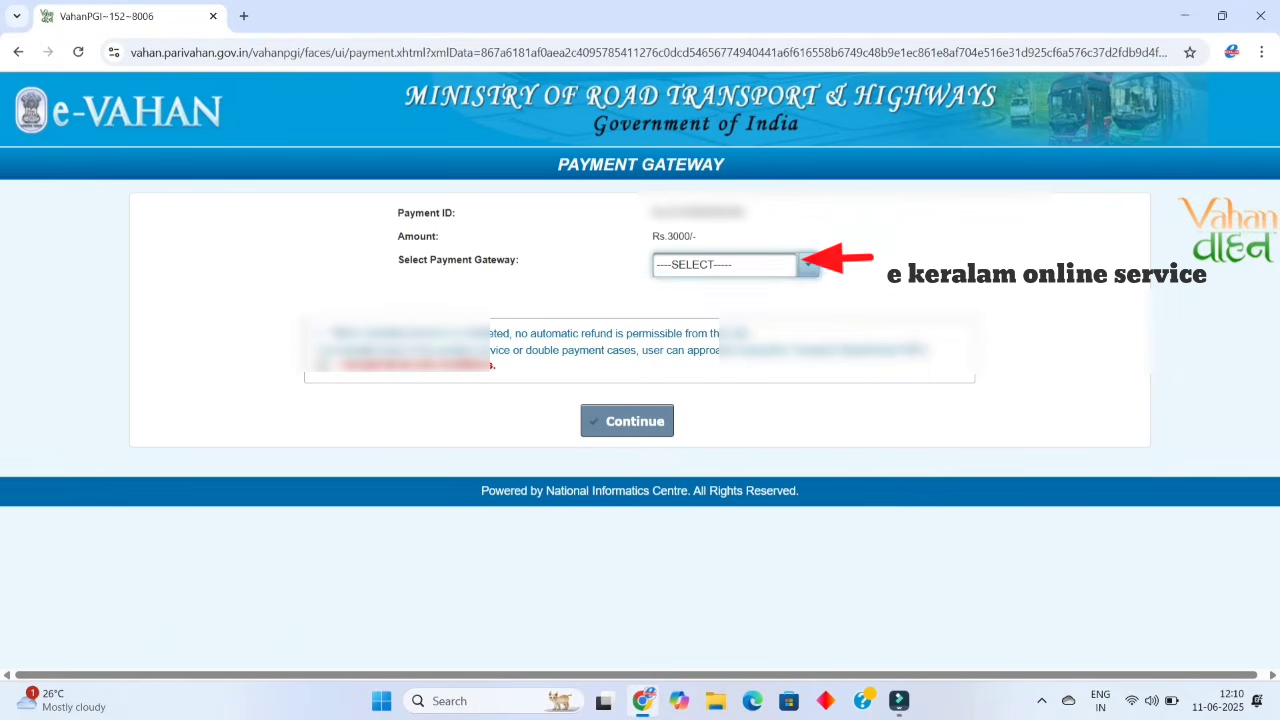
- Pick E-Treasury as the payment gateway, accept the terms and conditions, and continue
left_click(808, 265)
left_click(690, 312)
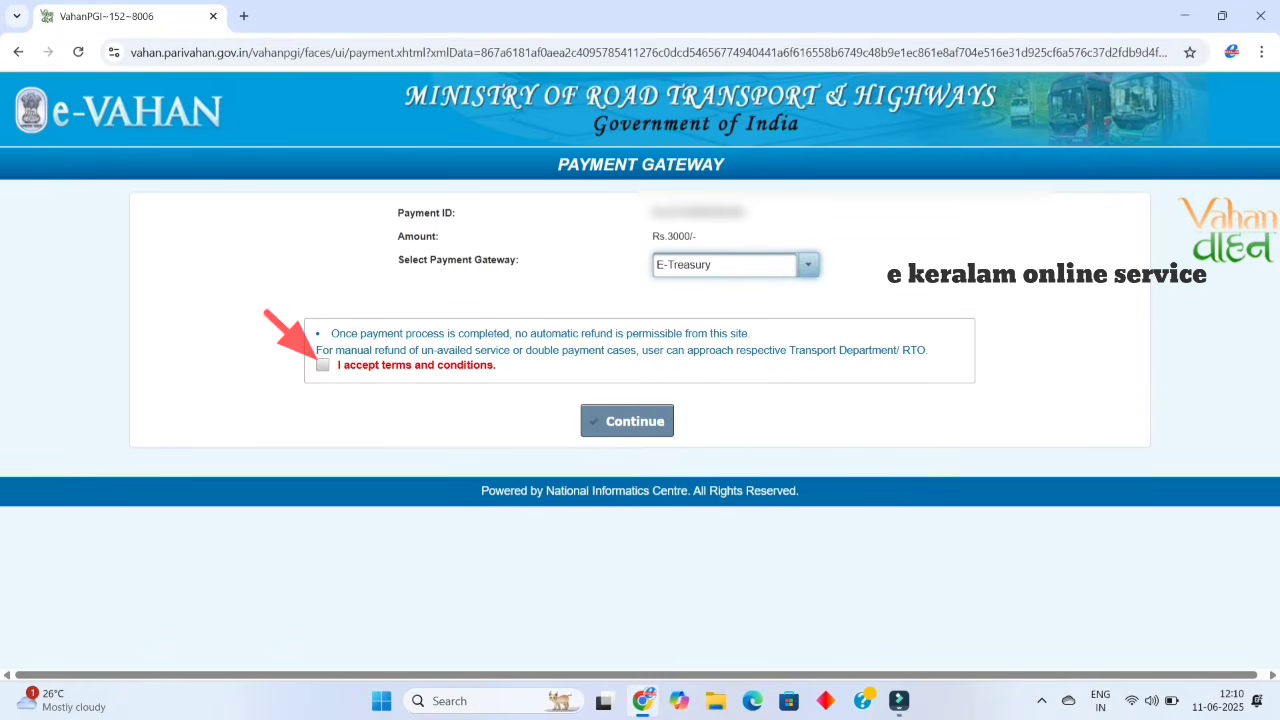
left_click(322, 365)
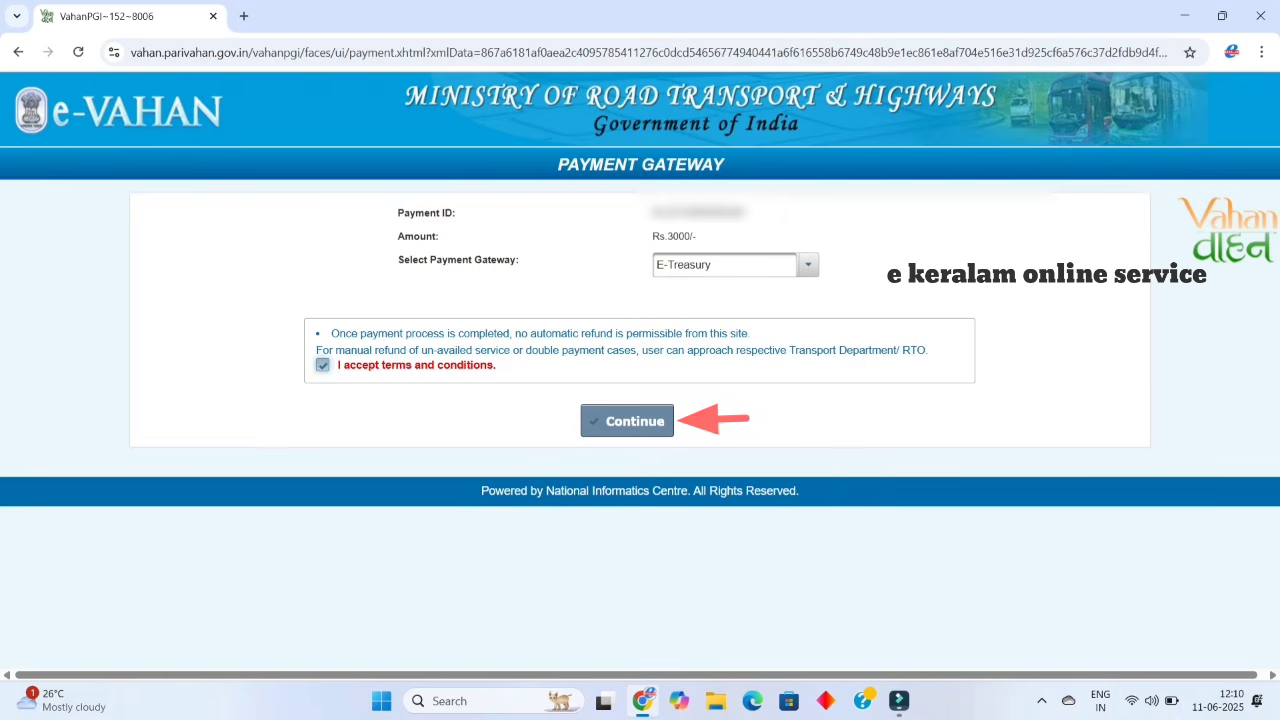
left_click(627, 421)
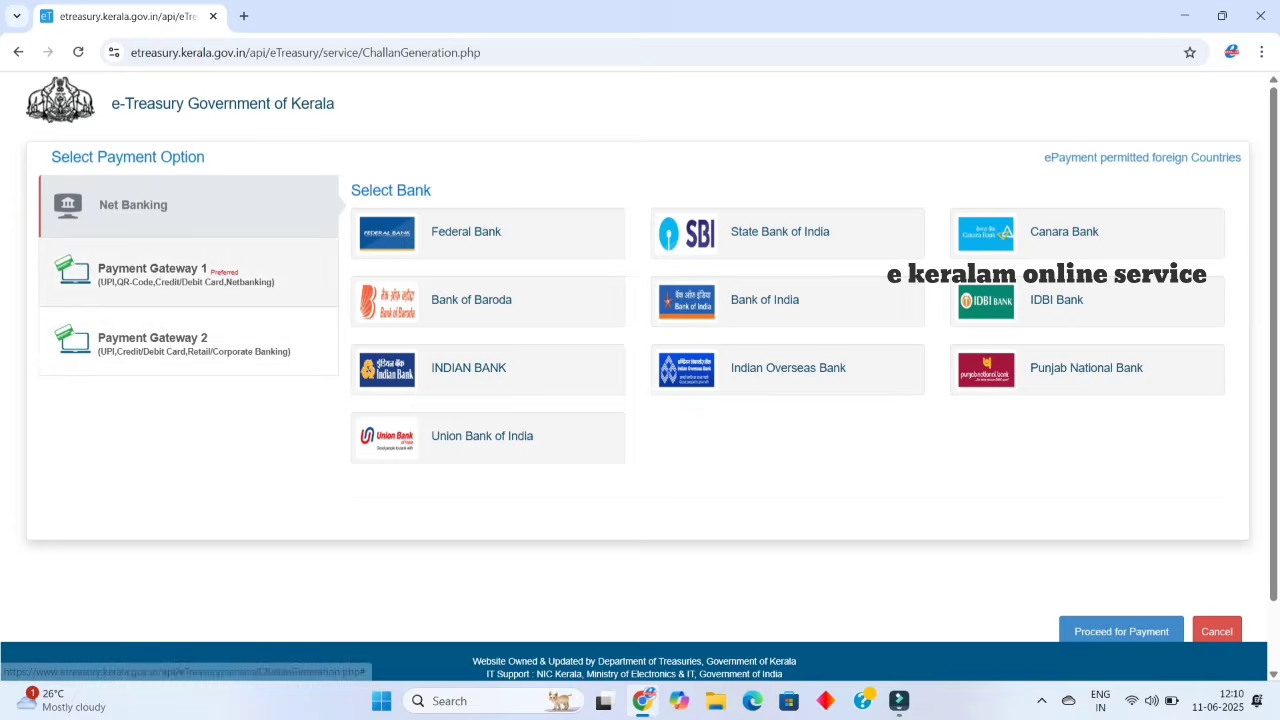
- Browse Kerala e-Treasury's payment options, ending with Payment Gateway 2 selected
left_click(186, 273)
left_click(190, 342)
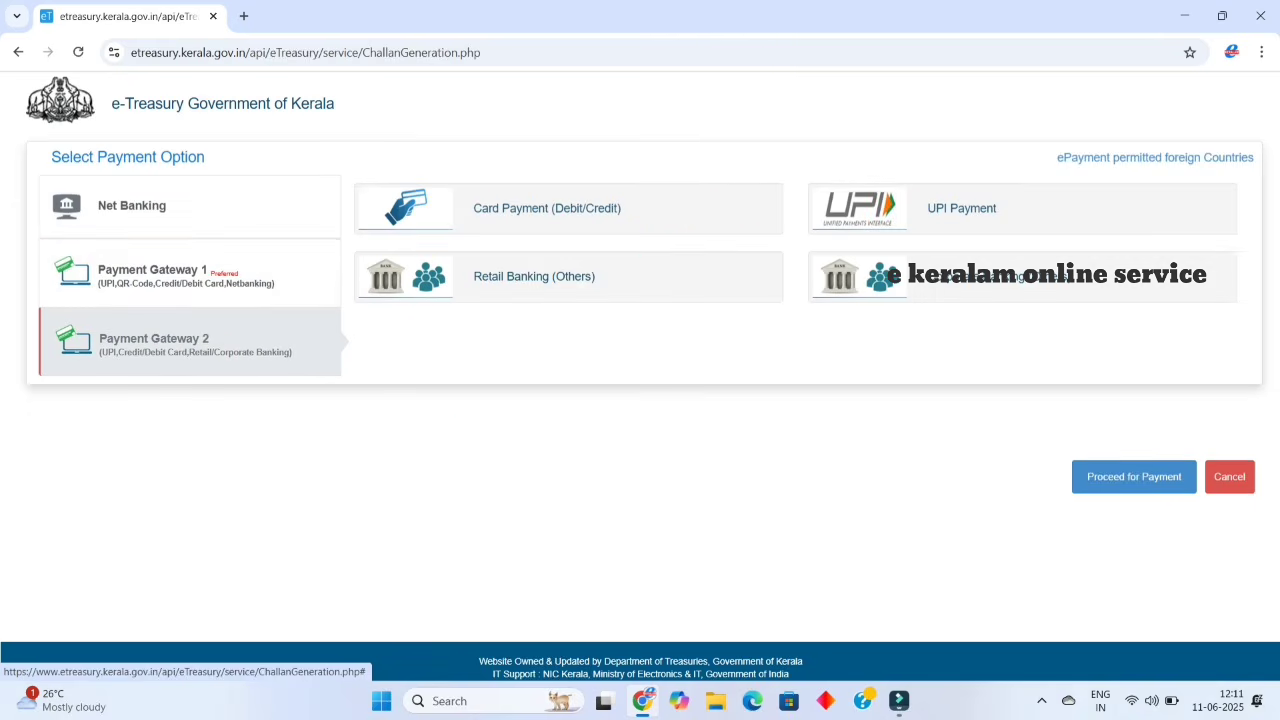
left_click(150, 205)
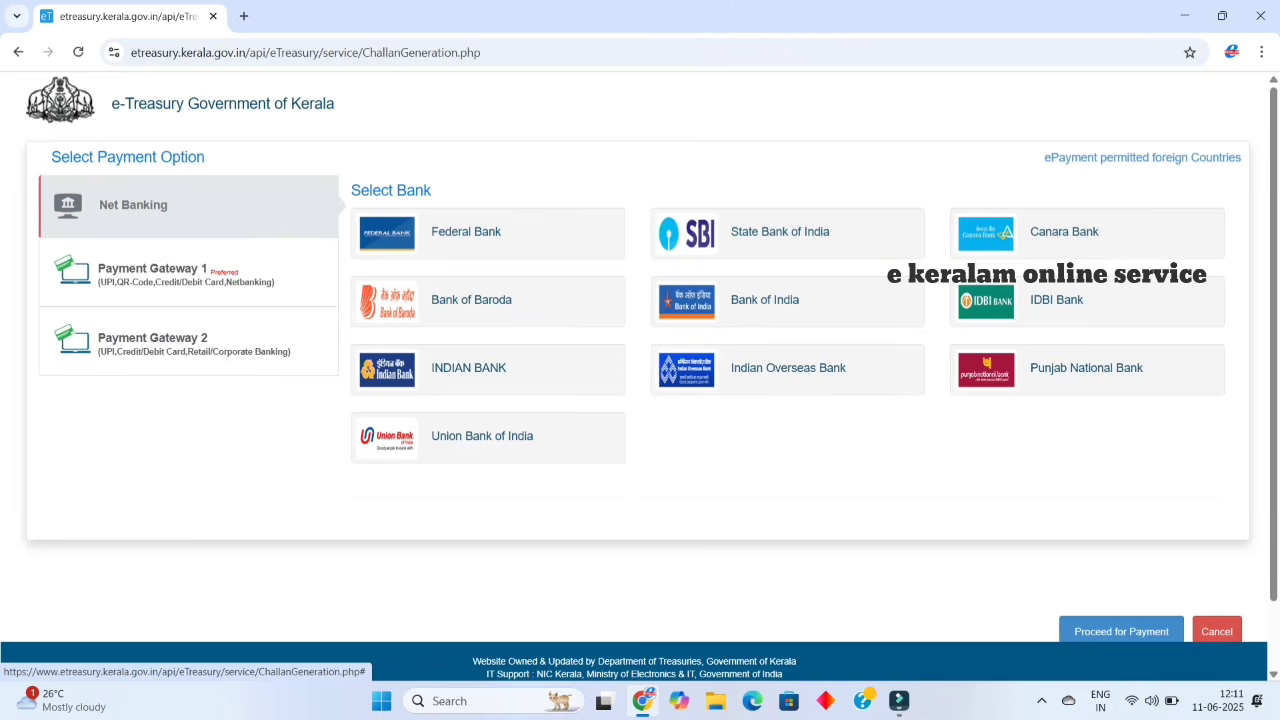
left_click(186, 273)
left_click(190, 342)
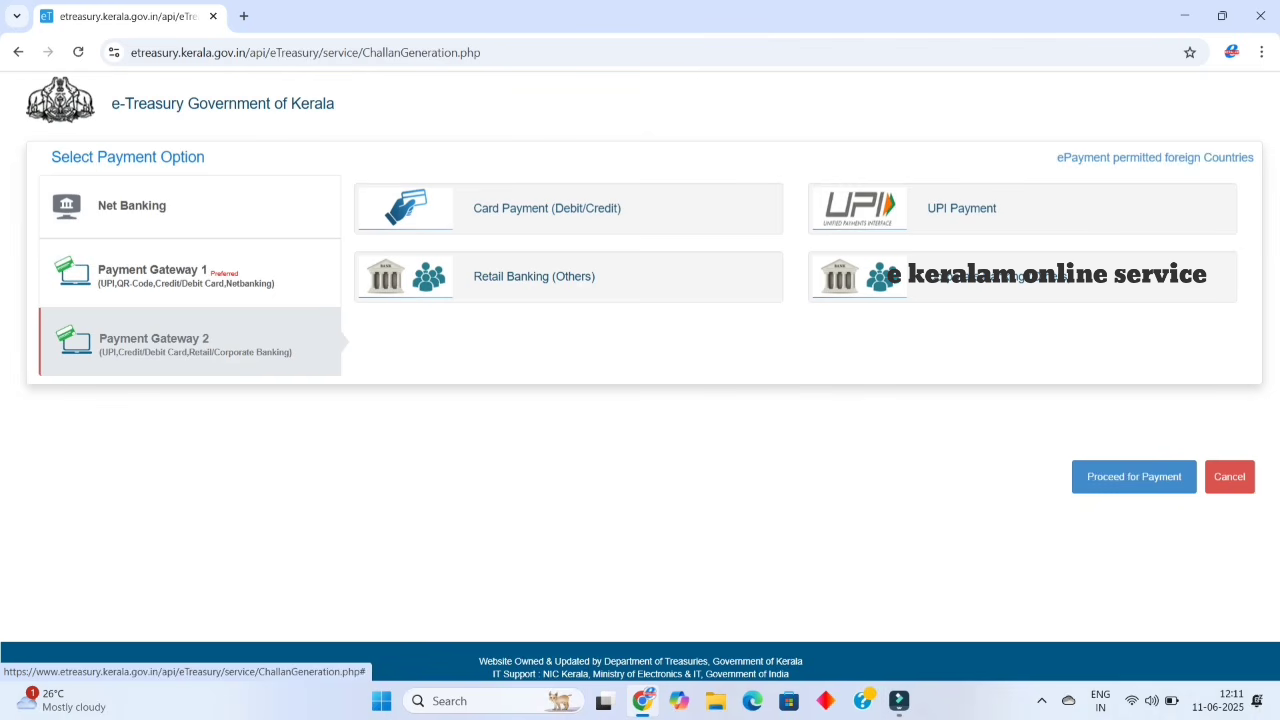